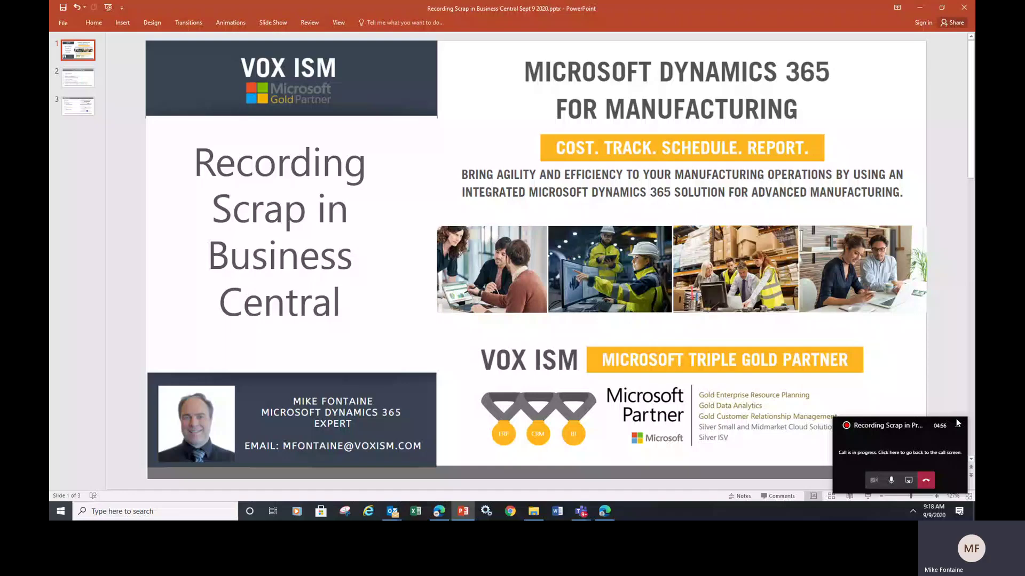
Show slide 2, 'True Cost of Scrap', with its eight cost factors.
{"action": "left_click", "coordinate": [81, 84]}
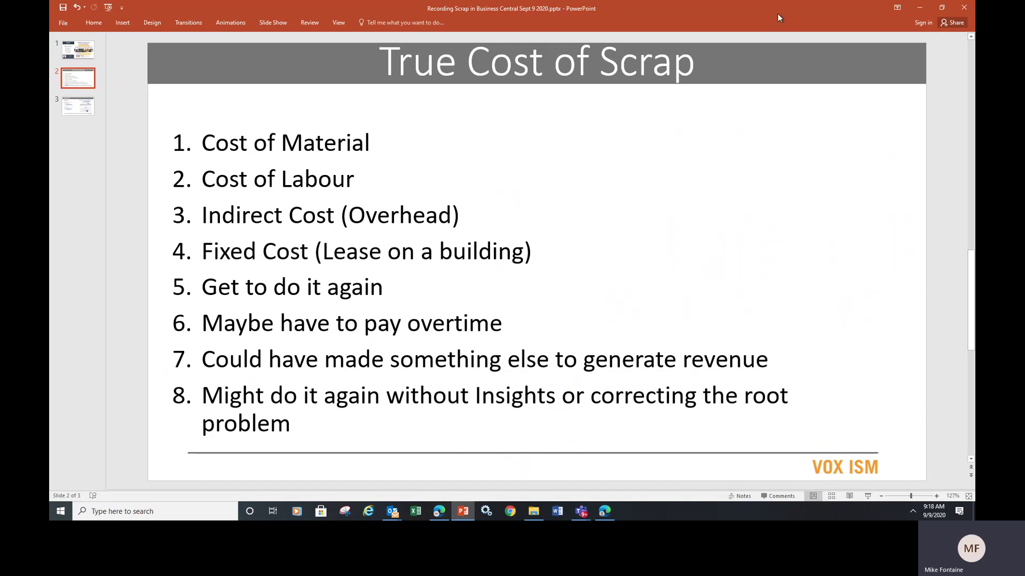
Minimize PowerPoint to reveal the Scrap Codes list (DAMAGED, FGWASTE, RM WASTE).
{"action": "left_click", "coordinate": [919, 7]}
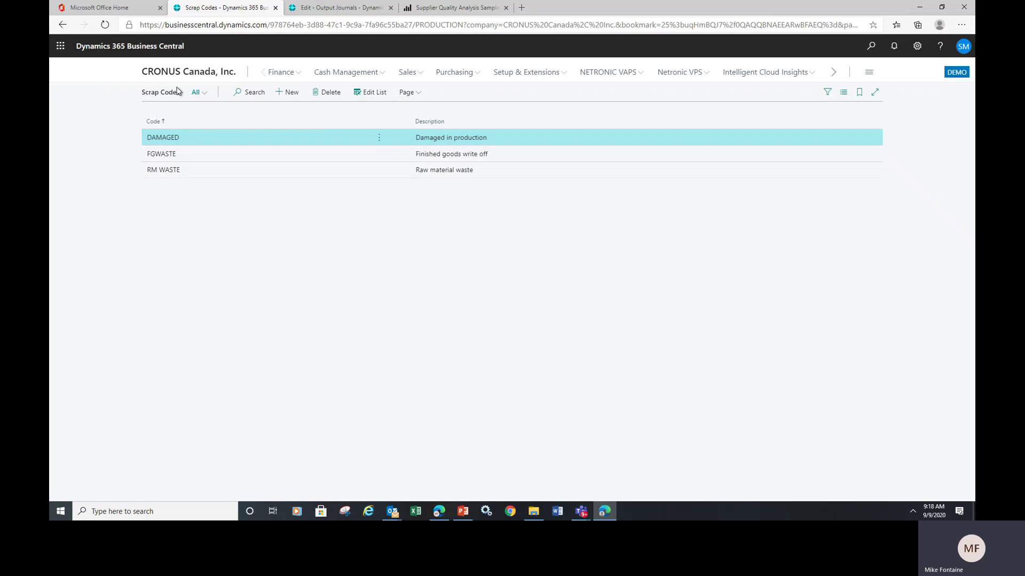
Show the output journal lines and Supplier Quality Analysis dashboard, then the closing 'Learn More!' slide.
{"action": "left_click", "coordinate": [311, 9]}
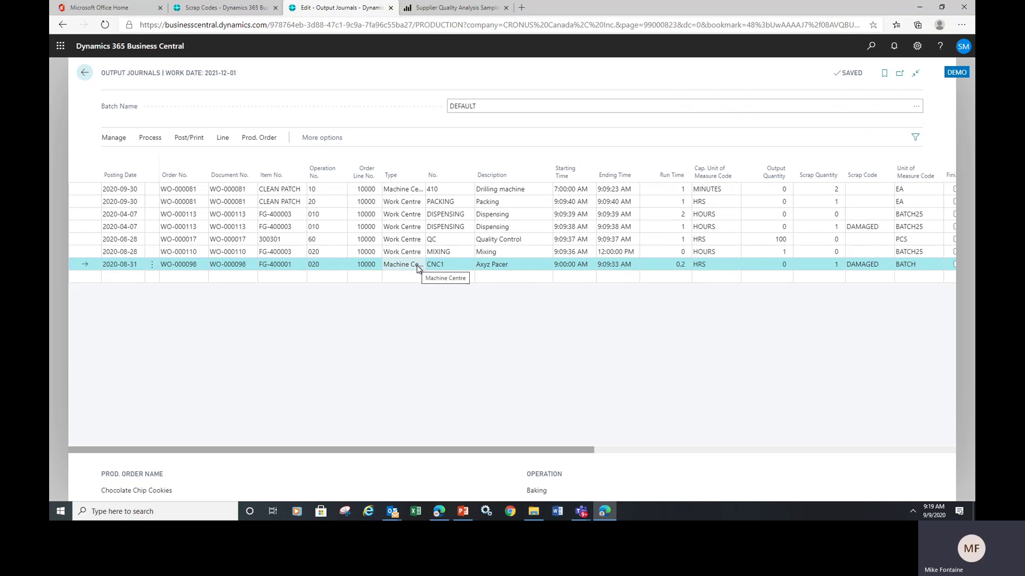
{"action": "left_click", "coordinate": [460, 10]}
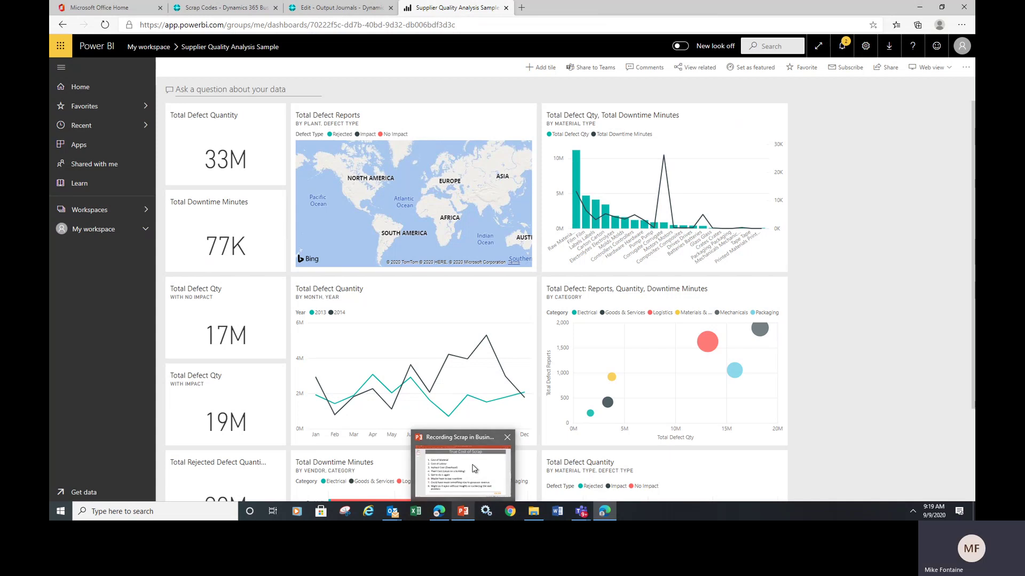
{"action": "left_click", "coordinate": [474, 469]}
{"action": "left_click", "coordinate": [83, 110]}
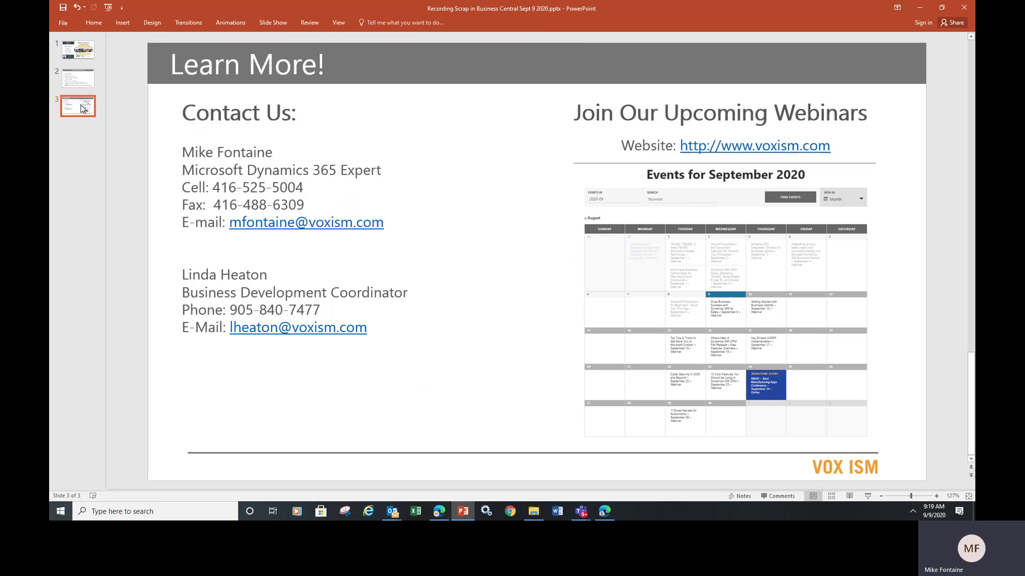
{"action": "left_click", "coordinate": [581, 510]}
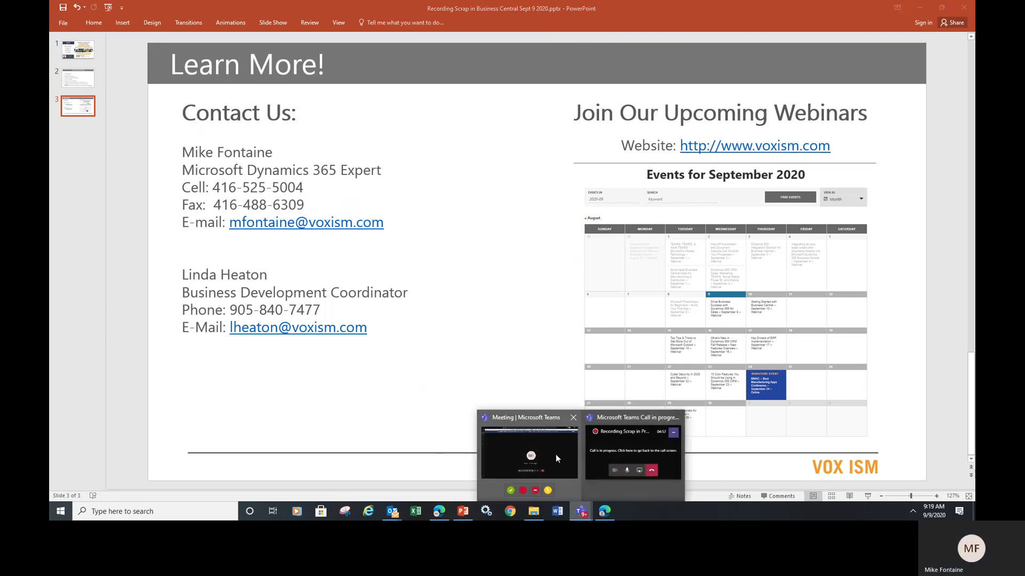